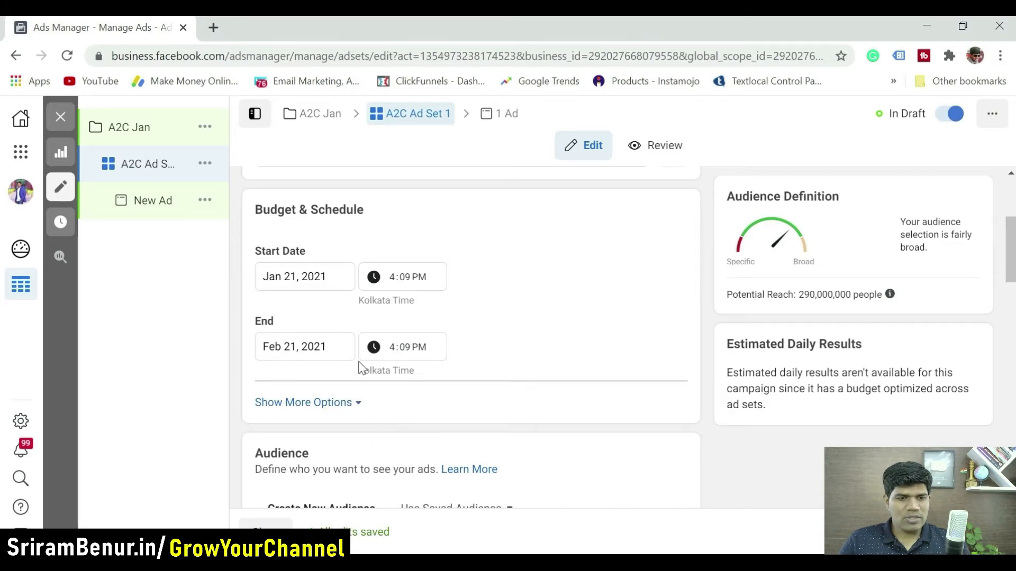
Set the ad set's end date to Mar 21, 2021 and reveal the additional budget and schedule options
{"action": "left_click", "coordinate": [327, 348]}
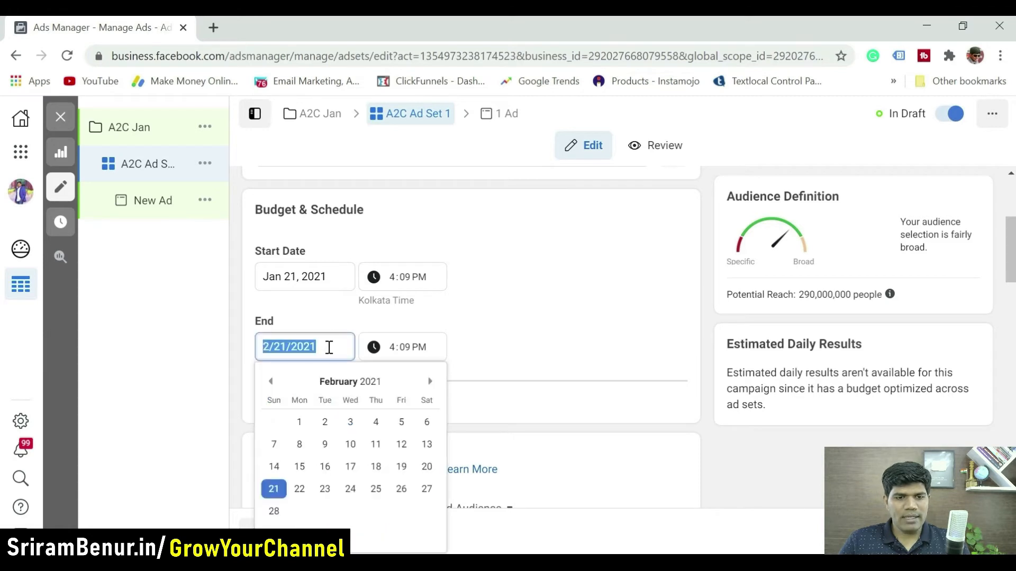
{"action": "left_click", "coordinate": [429, 382]}
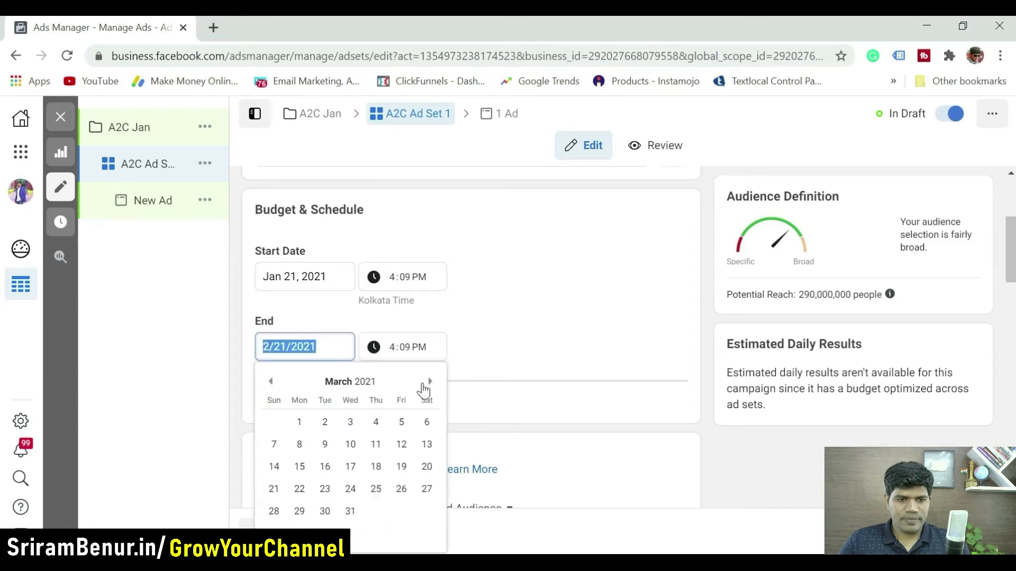
{"action": "left_click", "coordinate": [274, 488]}
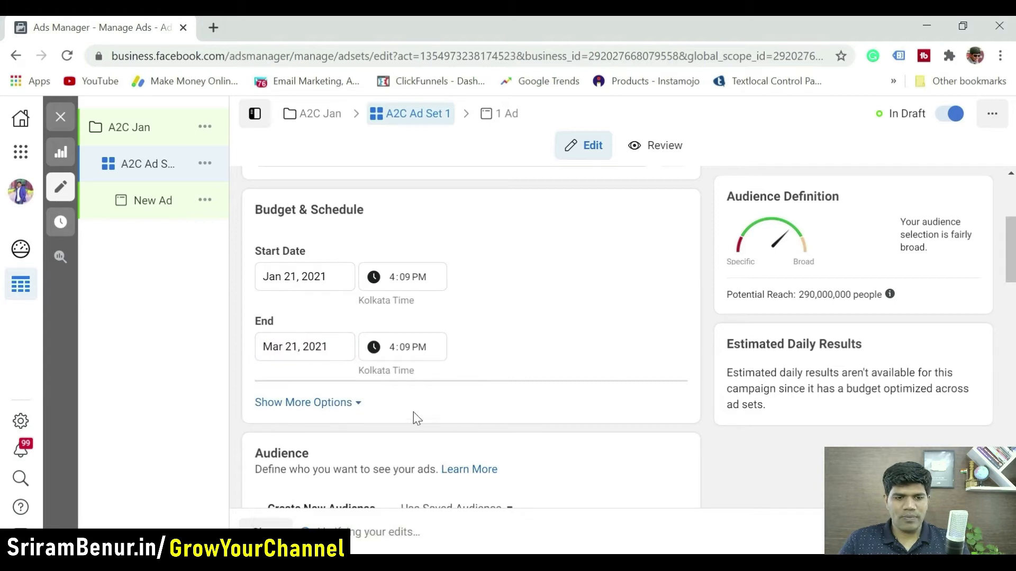
{"action": "left_click", "coordinate": [332, 404]}
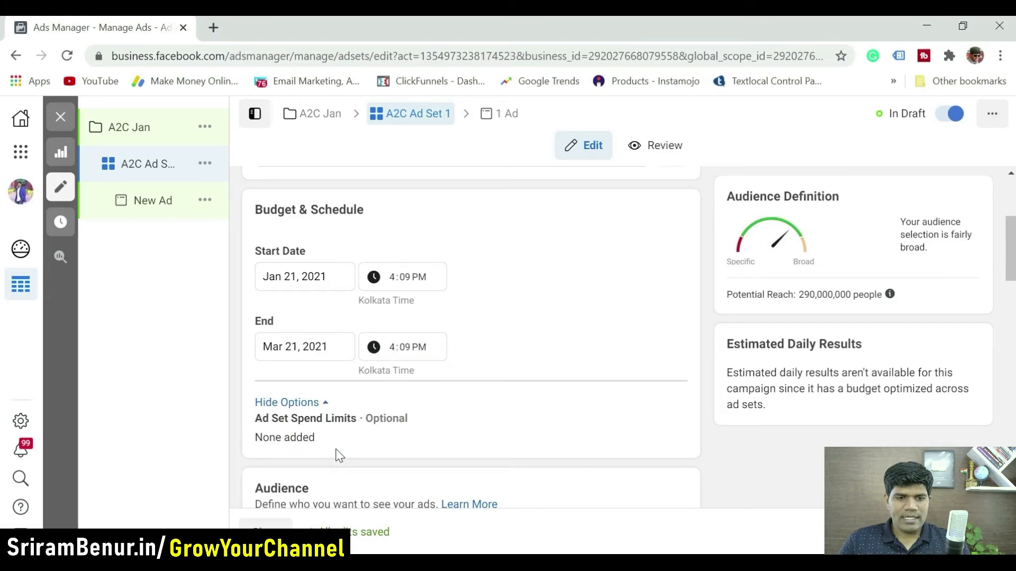
Review the ad set's audience settings for location, age and gender, along with the potential reach estimate
{"action": "scroll", "coordinate": [1008, 262], "scroll_direction": "down", "scroll_amount": 2}
{"action": "scroll", "coordinate": [470, 338], "scroll_direction": "down", "scroll_amount": 3}
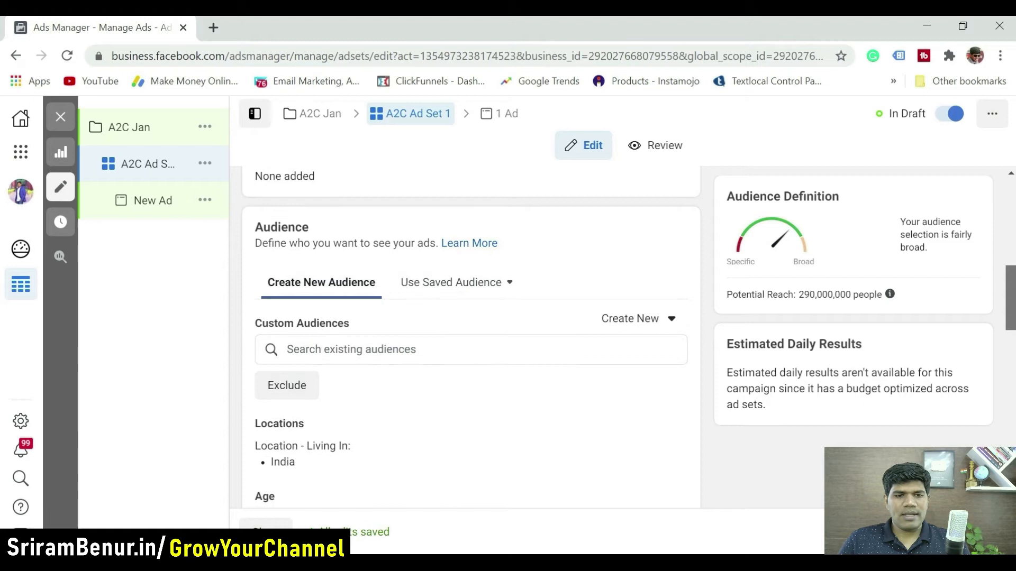
{"action": "scroll", "coordinate": [470, 339], "scroll_direction": "down", "scroll_amount": 1}
{"action": "scroll", "coordinate": [471, 339], "scroll_direction": "down", "scroll_amount": 1}
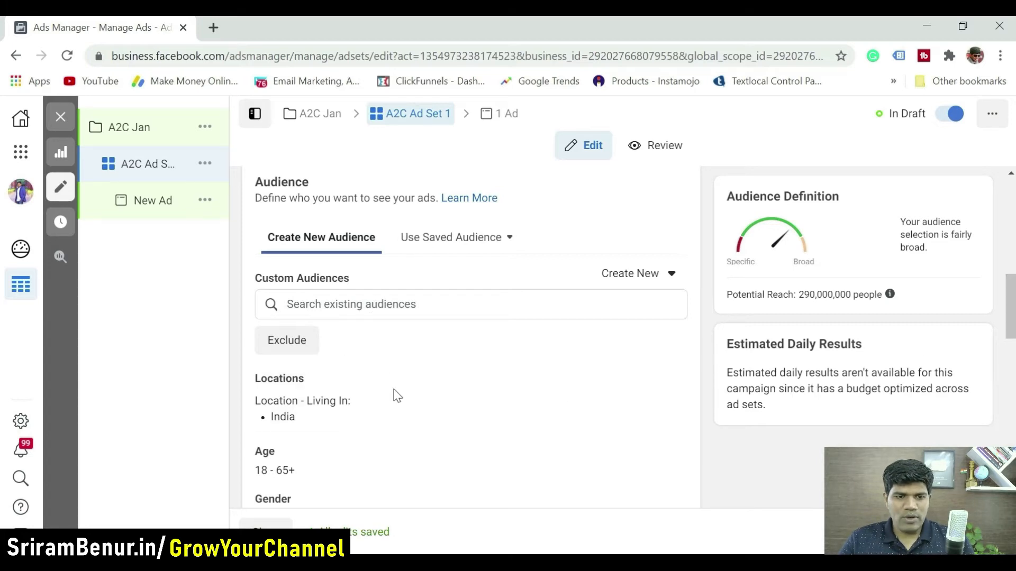
{"action": "mouse_move", "coordinate": [345, 424]}
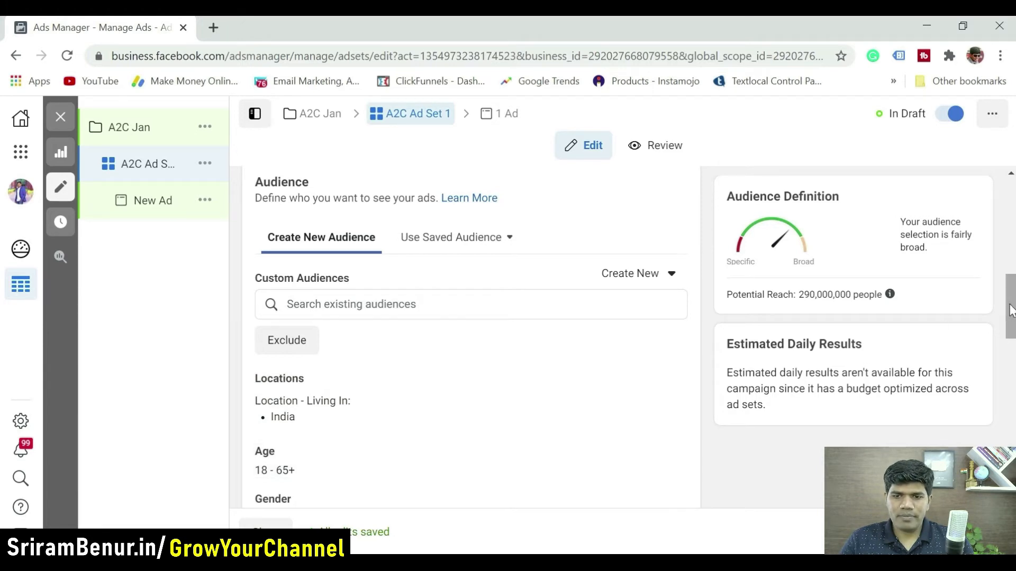
{"action": "left_click_drag", "start_coordinate": [883, 295], "coordinate": [794, 295]}
{"action": "left_click", "coordinate": [819, 311]}
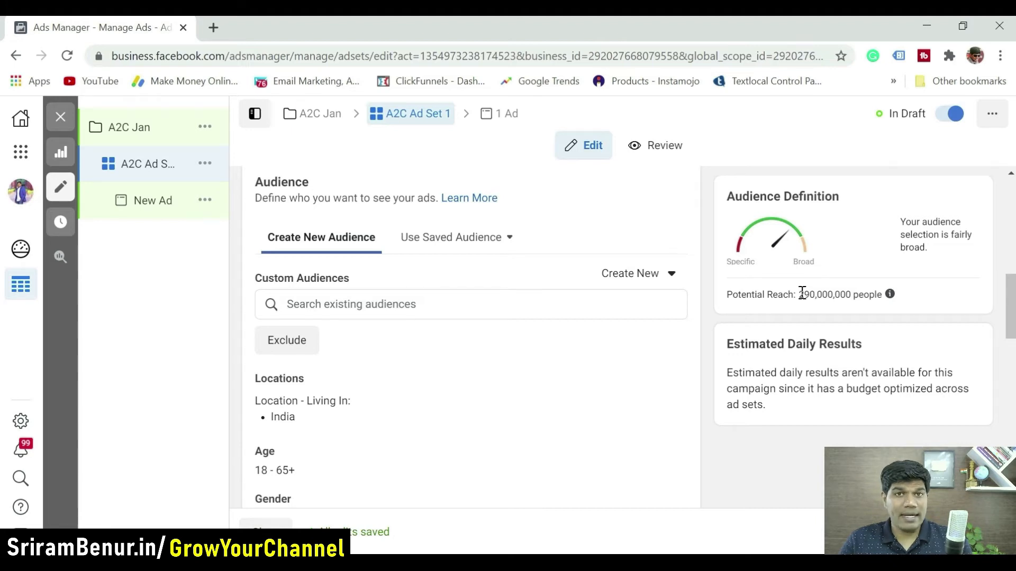
Open the audience's detailed targeting for editing, search for "craft" and add the Crafts interest
{"action": "scroll", "coordinate": [272, 301], "scroll_direction": "down", "scroll_amount": 5}
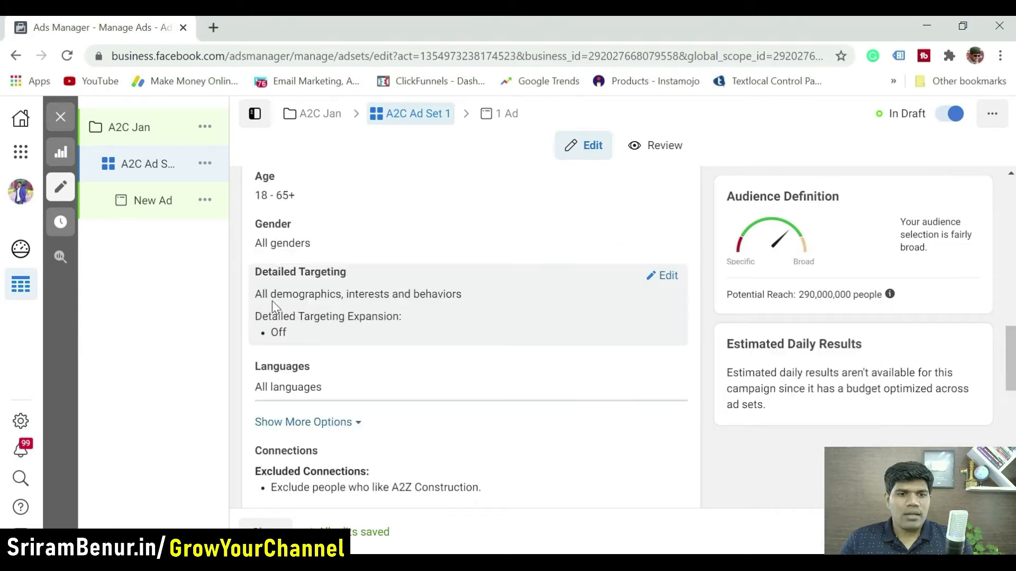
{"action": "left_click", "coordinate": [662, 280]}
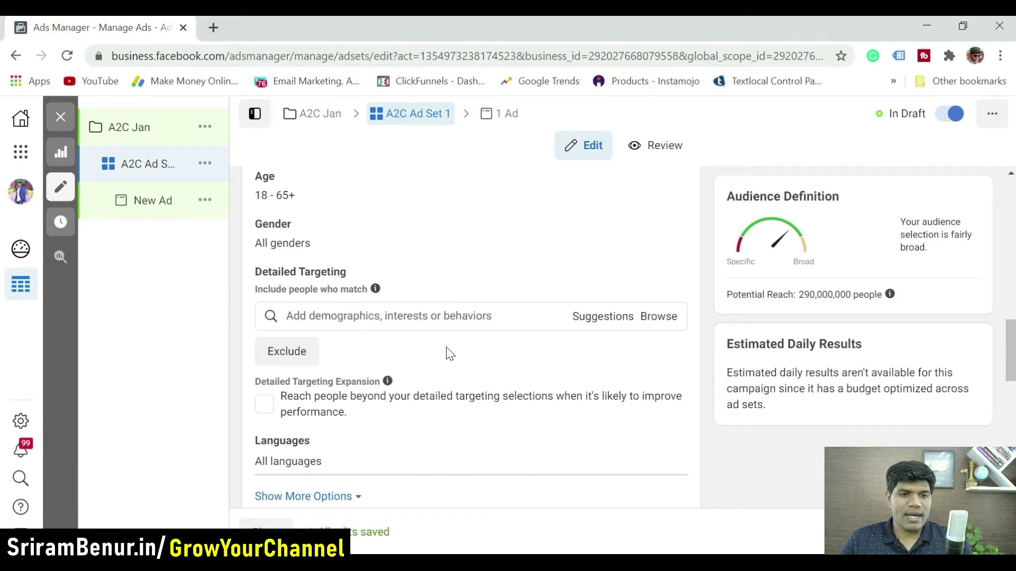
{"action": "left_click", "coordinate": [358, 316]}
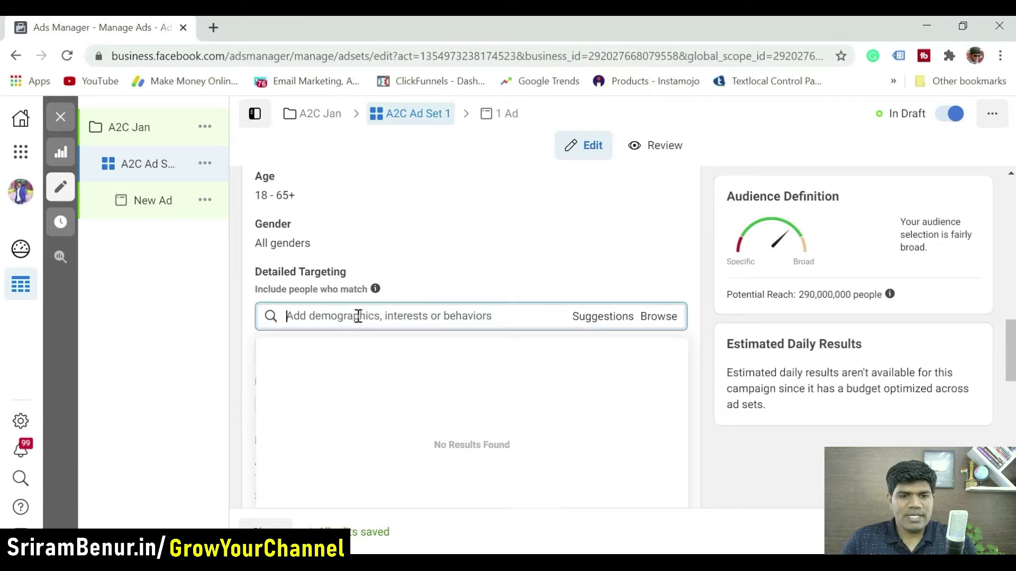
{"action": "type", "text": "arts"}
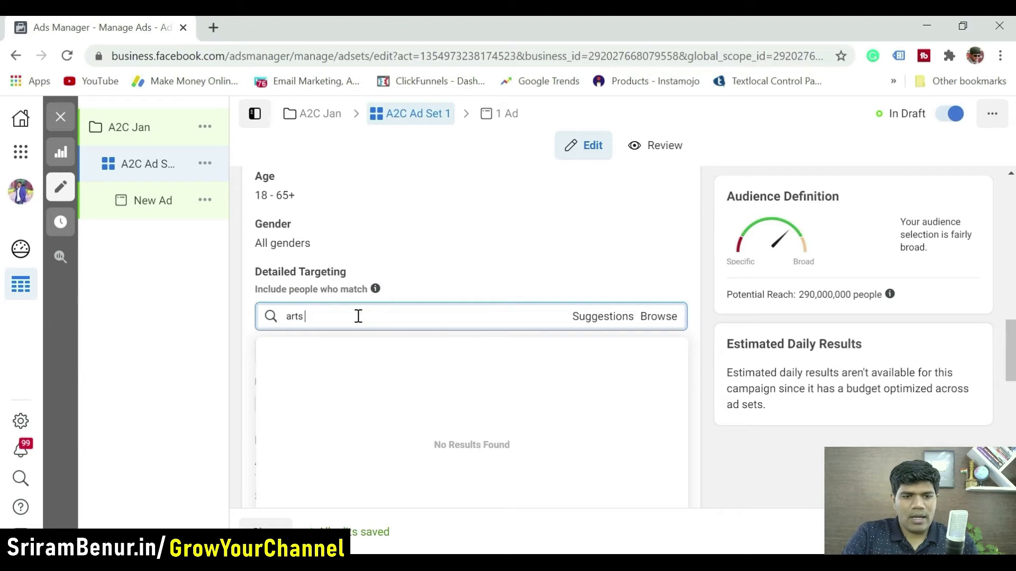
{"action": "key", "text": "BackSpace"}
{"action": "key", "text": "BackSpace"}
{"action": "key", "text": "BackSpace"}
{"action": "type", "text": "cra"}
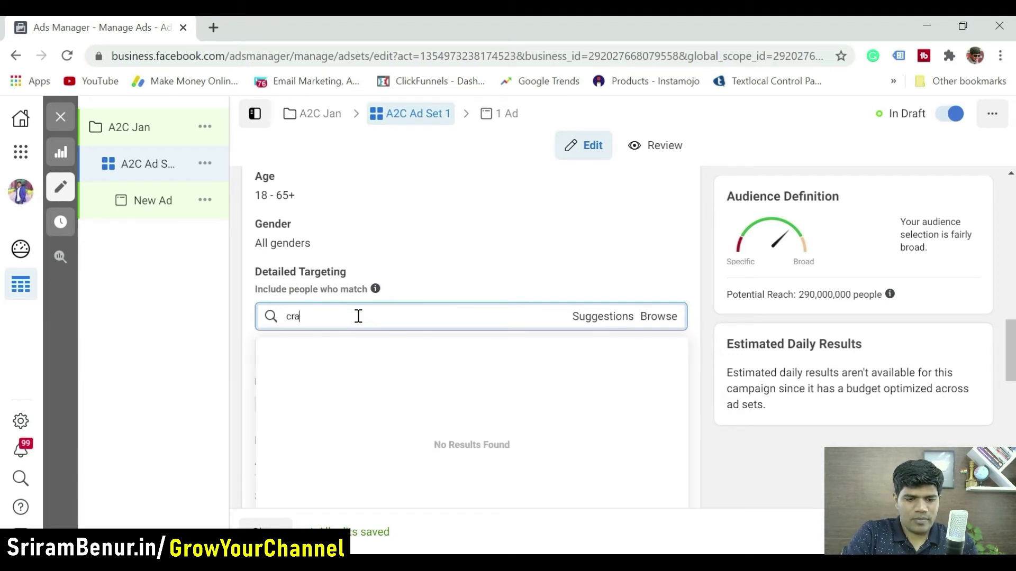
{"action": "type", "text": "ft"}
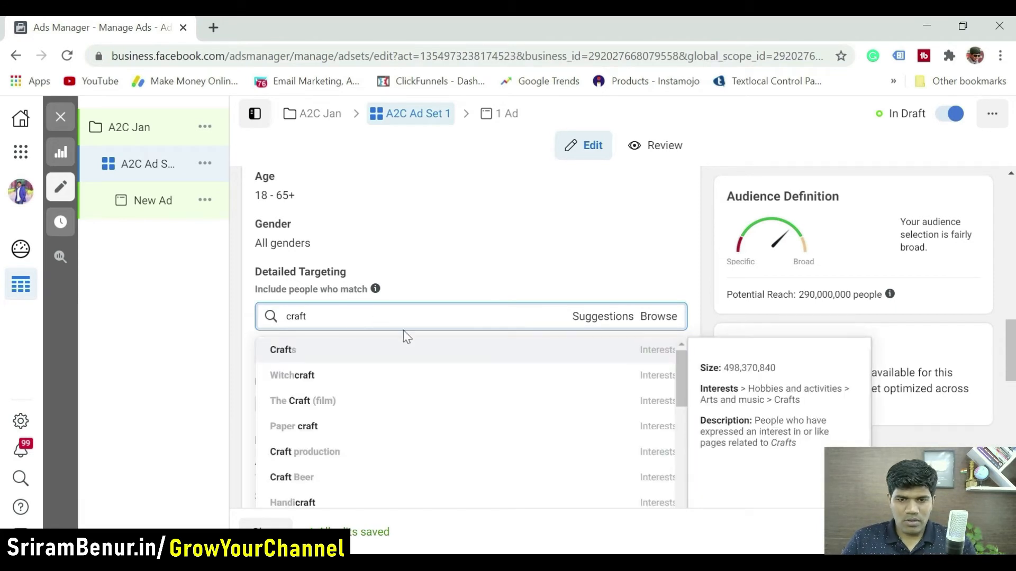
{"action": "left_click", "coordinate": [432, 353]}
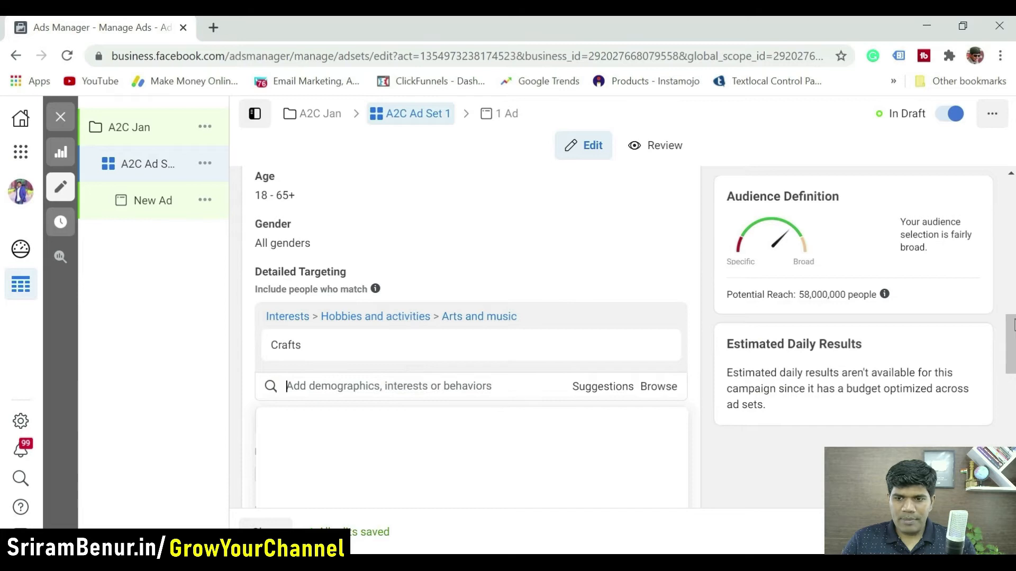
Search the detailed targeting for "diy" and add the Do it yourself (DIY) and Creativity interests
{"action": "scroll", "coordinate": [1012, 325], "scroll_direction": "down", "scroll_amount": 2}
{"action": "left_click", "coordinate": [429, 304]}
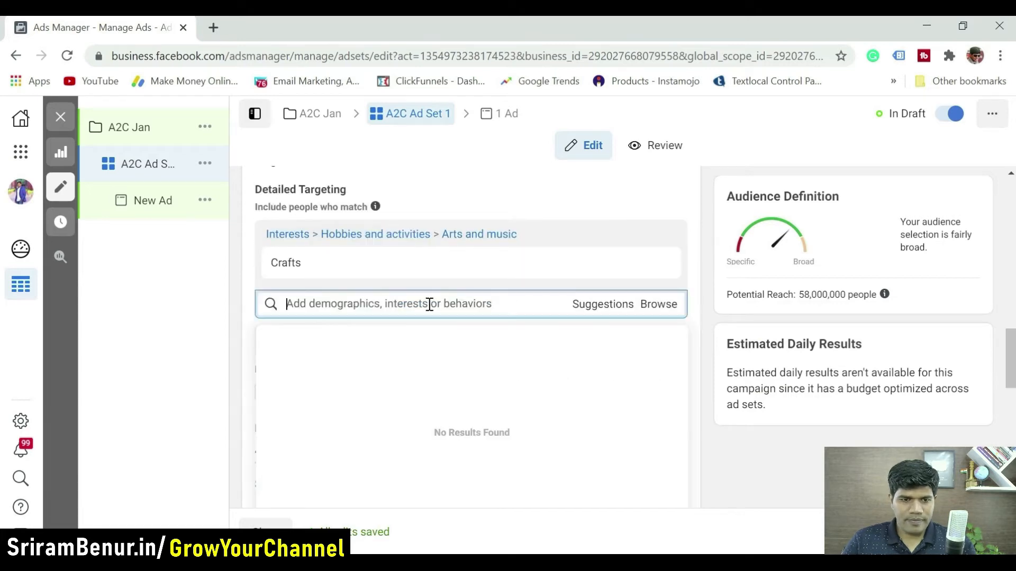
{"action": "type", "text": "diy"}
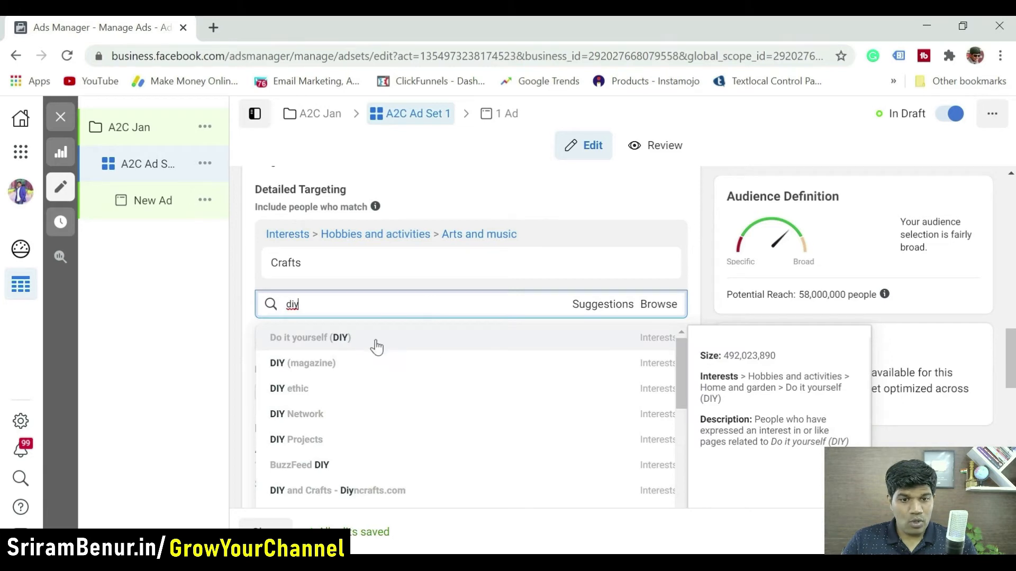
{"action": "left_click", "coordinate": [377, 345]}
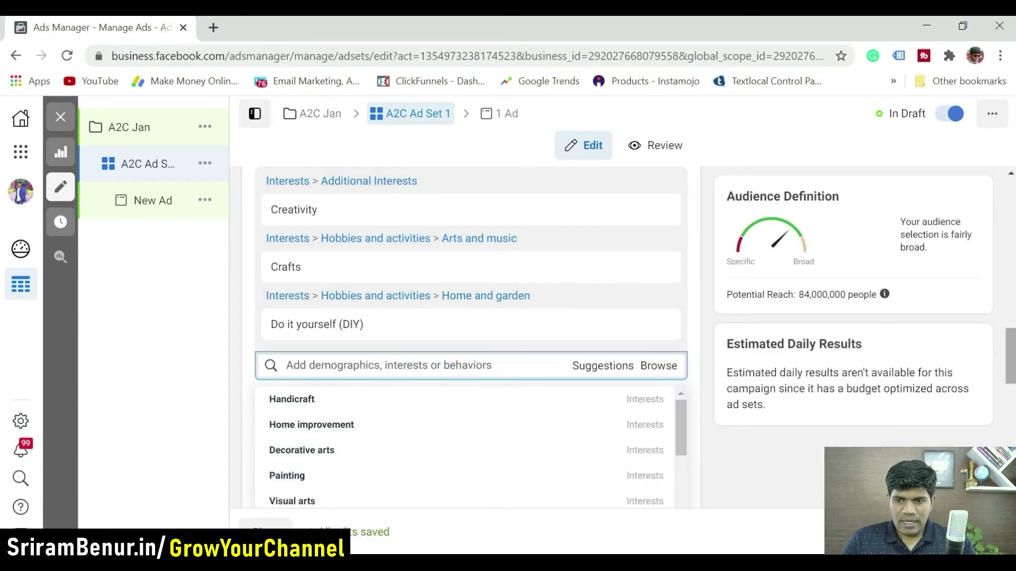
Add the Decorative arts interest to the detailed targeting from the suggested interests
{"action": "mouse_move", "coordinate": [1014, 348]}
{"action": "left_mouse_down"}
{"action": "mouse_move", "coordinate": [1014, 382]}
{"action": "mouse_move", "coordinate": [1014, 363]}
{"action": "left_mouse_up"}
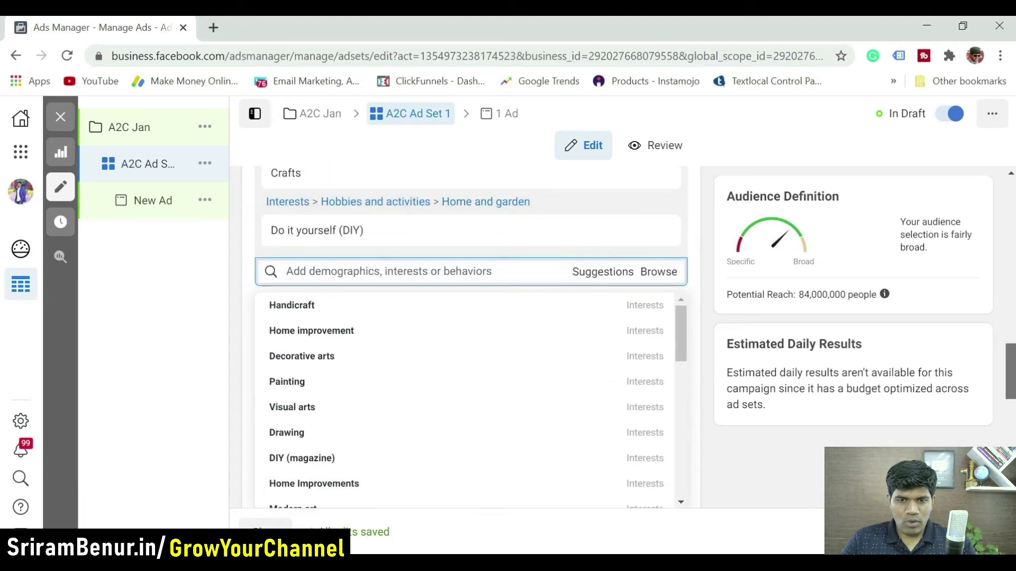
{"action": "left_click", "coordinate": [601, 273]}
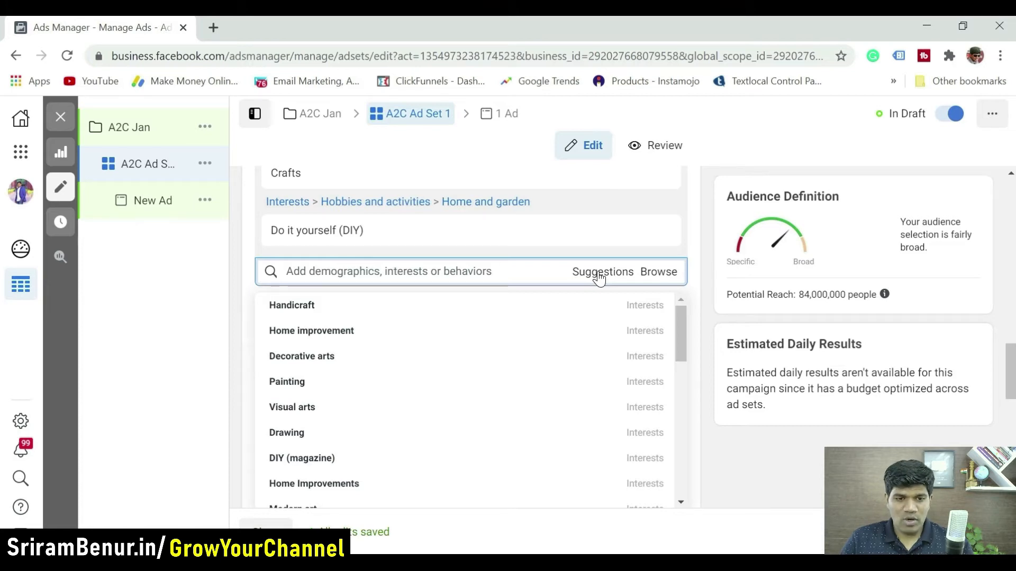
{"action": "mouse_move", "coordinate": [394, 353]}
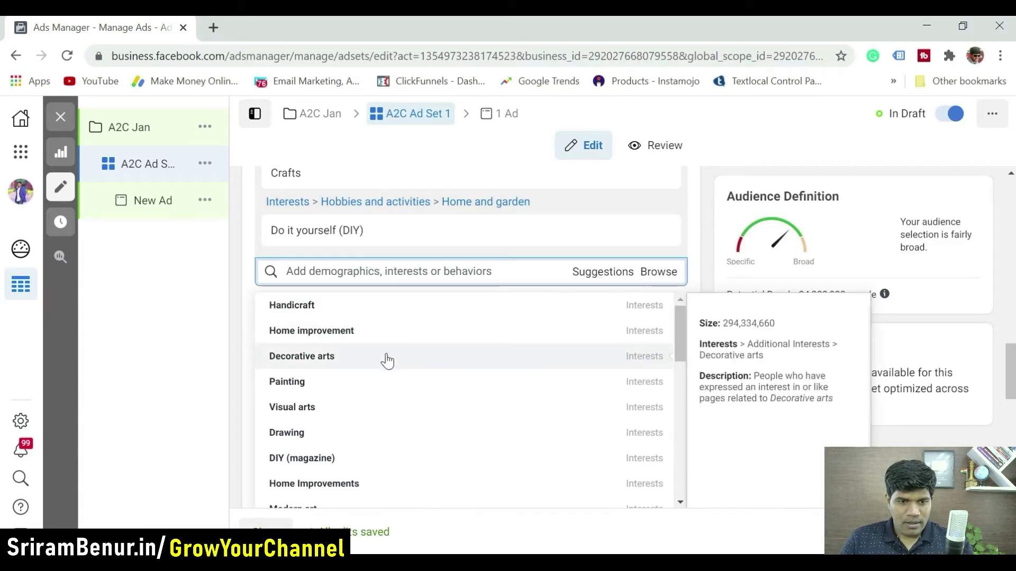
{"action": "left_click", "coordinate": [386, 360]}
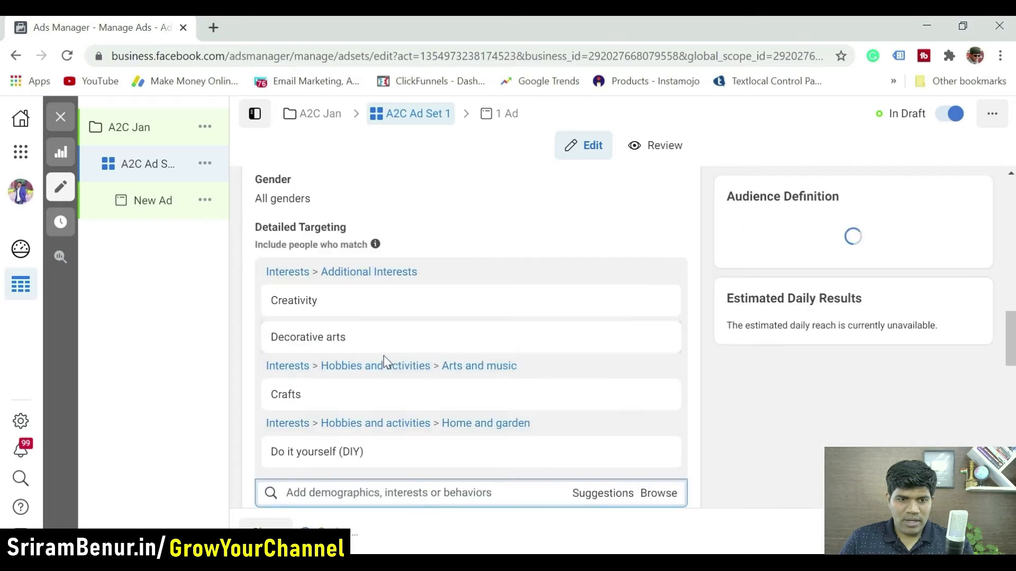
Add the Creativity techniques interest to the detailed targeting from the suggested interests
{"action": "left_click_drag", "start_coordinate": [1012, 339], "coordinate": [1014, 369]}
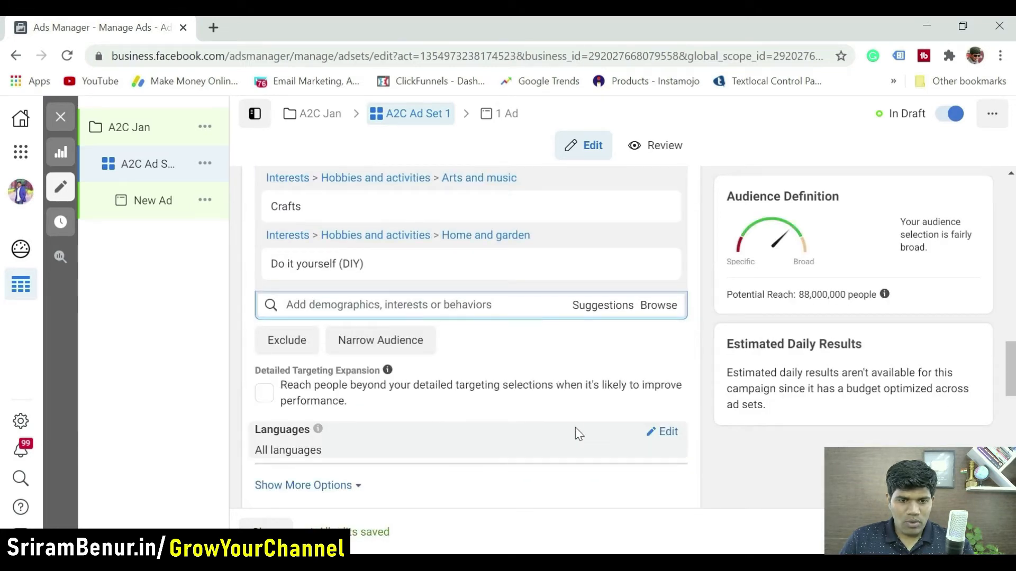
{"action": "left_click", "coordinate": [601, 309]}
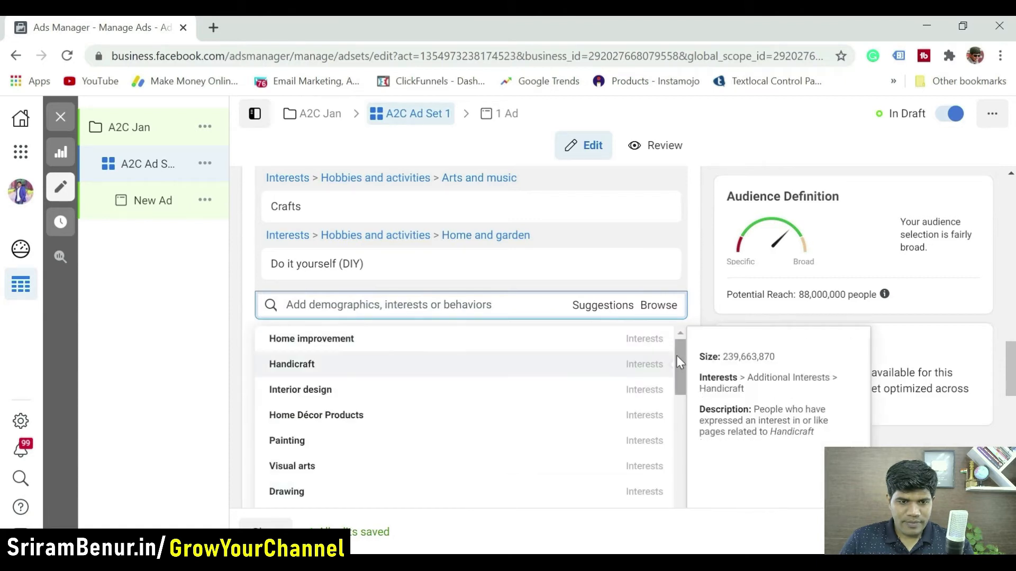
{"action": "left_click", "coordinate": [548, 364]}
{"action": "mouse_move", "coordinate": [555, 285]}
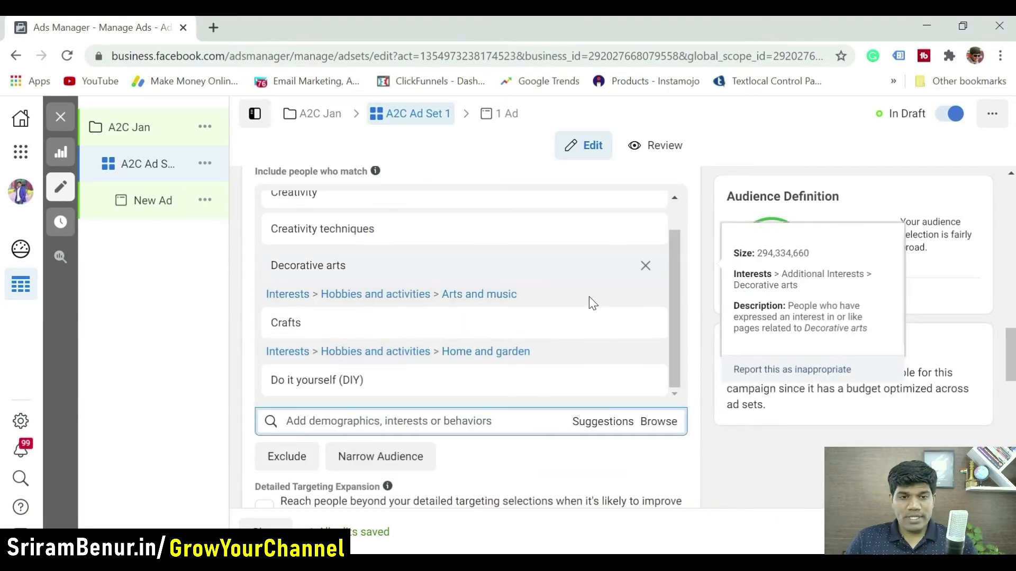
Browse the Hobbies and activities interests and add Drawing from the Arts and music category
{"action": "left_click", "coordinate": [392, 302]}
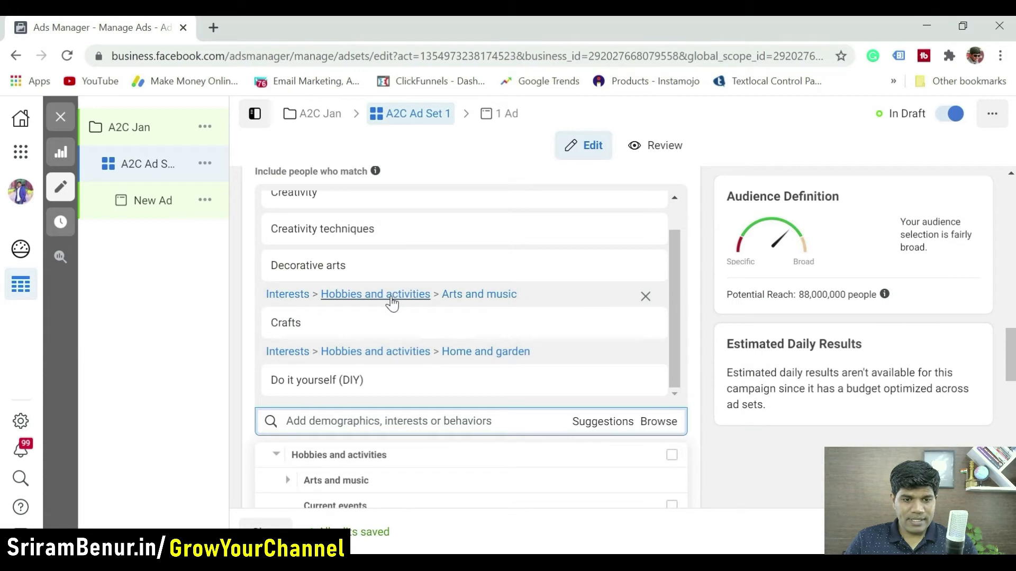
{"action": "scroll", "coordinate": [1010, 360], "scroll_direction": "down", "scroll_amount": 1}
{"action": "left_click_drag", "start_coordinate": [1015, 348], "coordinate": [1000, 374]}
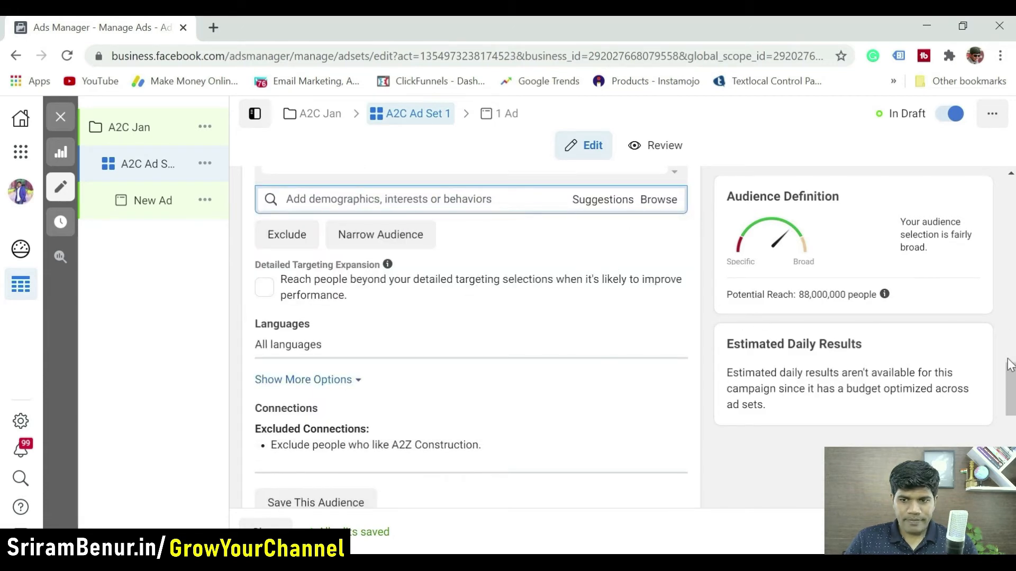
{"action": "scroll", "coordinate": [1010, 381], "scroll_direction": "up", "scroll_amount": 1}
{"action": "left_click", "coordinate": [397, 185]}
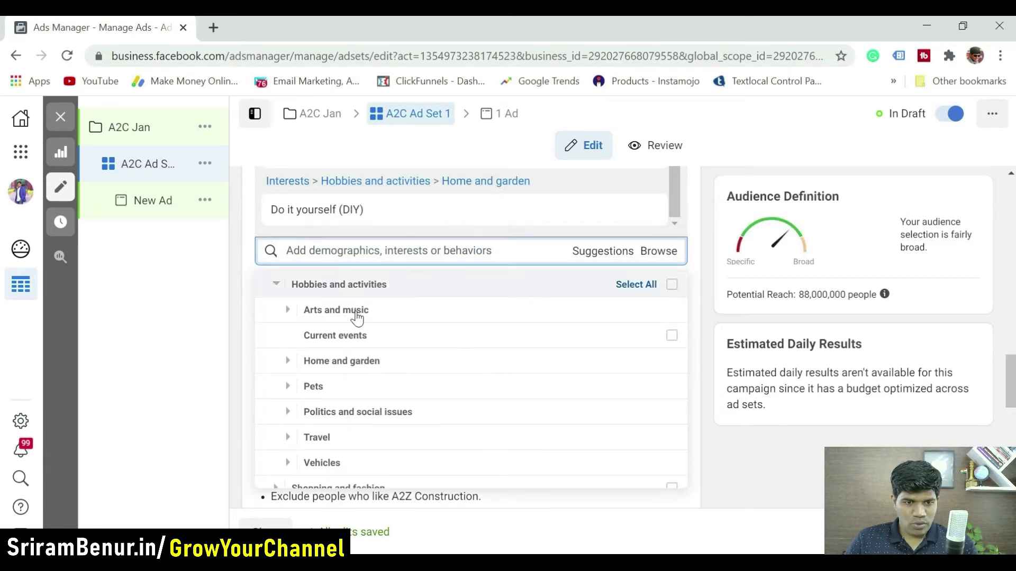
{"action": "left_click", "coordinate": [287, 313]}
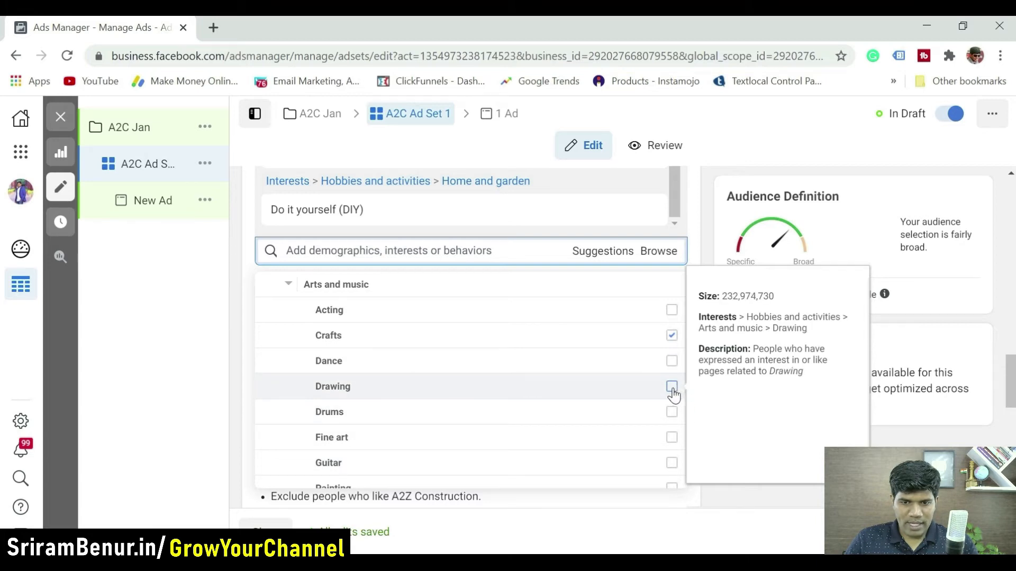
{"action": "left_click", "coordinate": [671, 386]}
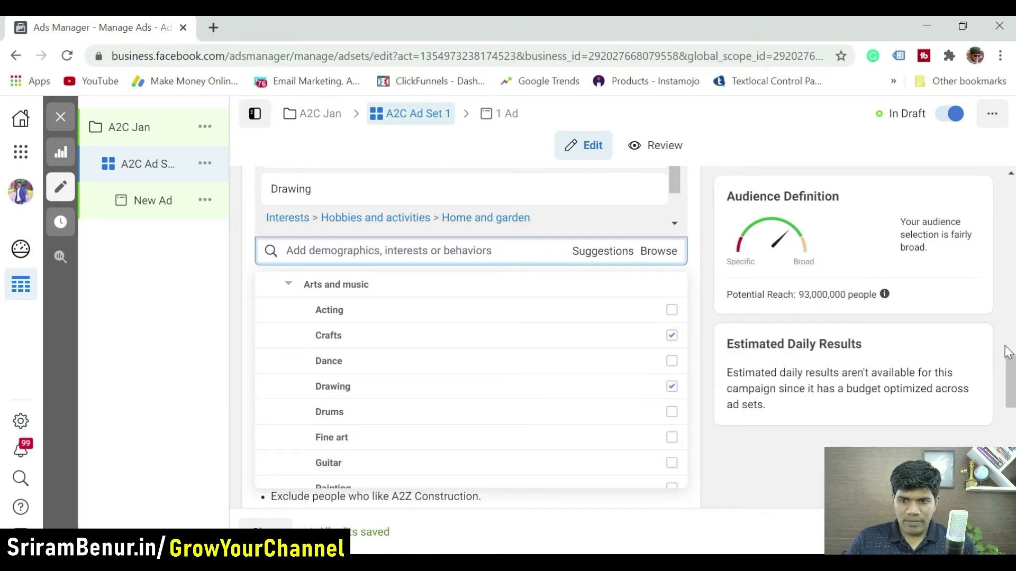
Enable detailed targeting expansion to reach people beyond the selected interests when it is likely to improve performance
{"action": "left_click_drag", "start_coordinate": [1011, 372], "coordinate": [1010, 403]}
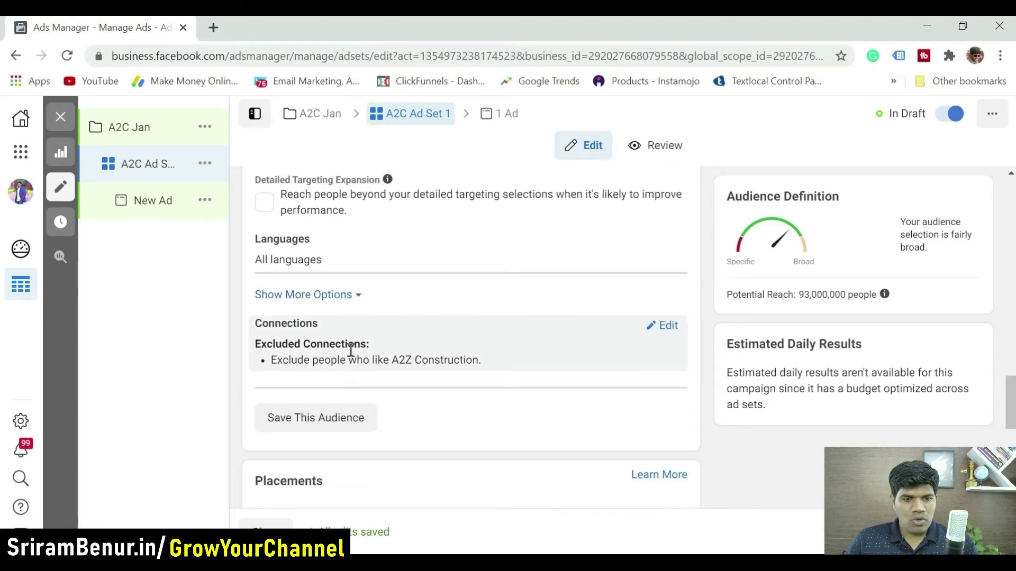
{"action": "left_click_drag", "start_coordinate": [1012, 405], "coordinate": [1013, 383]}
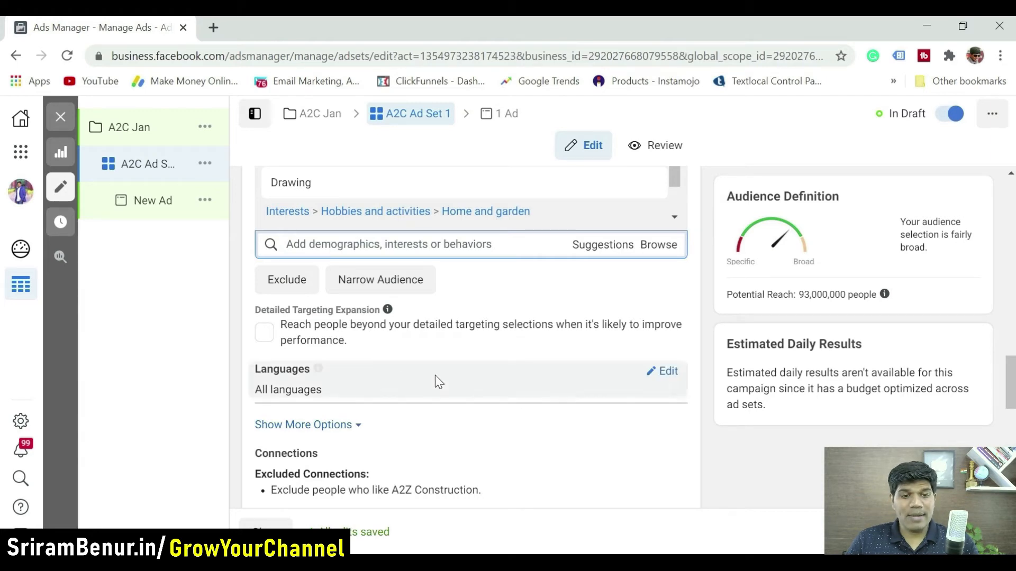
{"action": "left_click", "coordinate": [266, 333]}
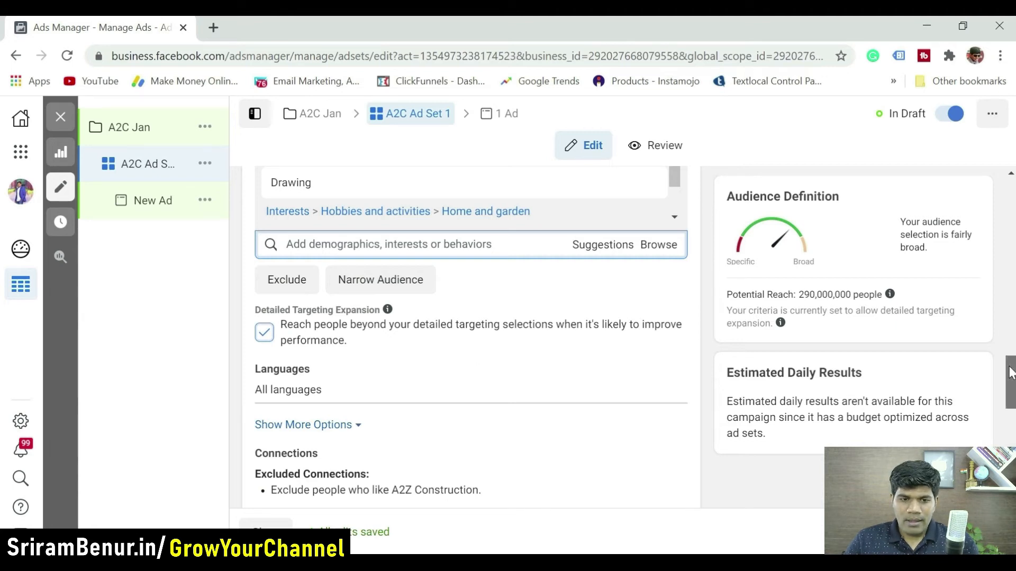
Replace A2Z Construction with A2C Arts And Crafts as the excluded Page in the connections and review the connection type options
{"action": "left_click_drag", "start_coordinate": [1010, 381], "coordinate": [1010, 400]}
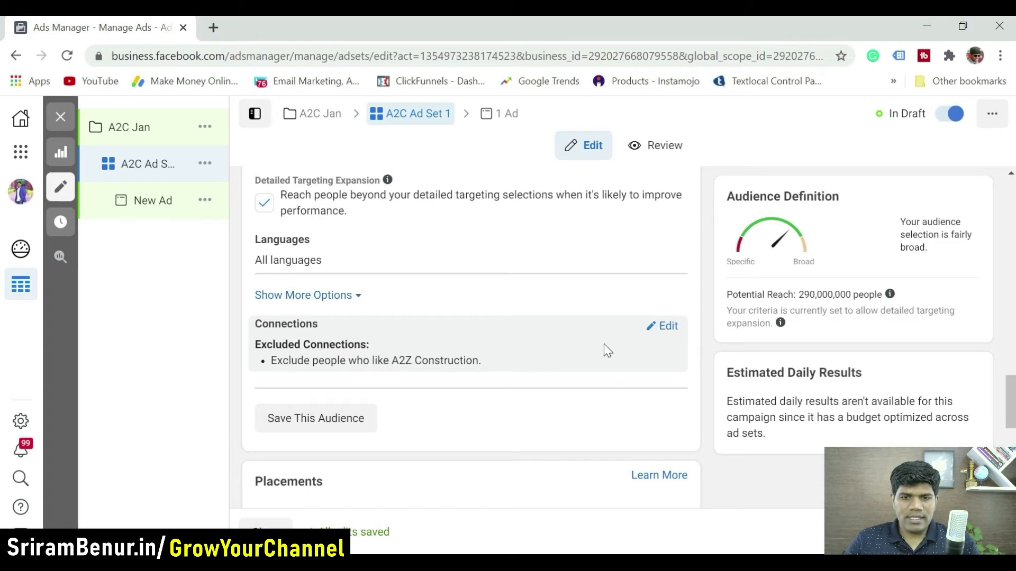
{"action": "left_click", "coordinate": [665, 326]}
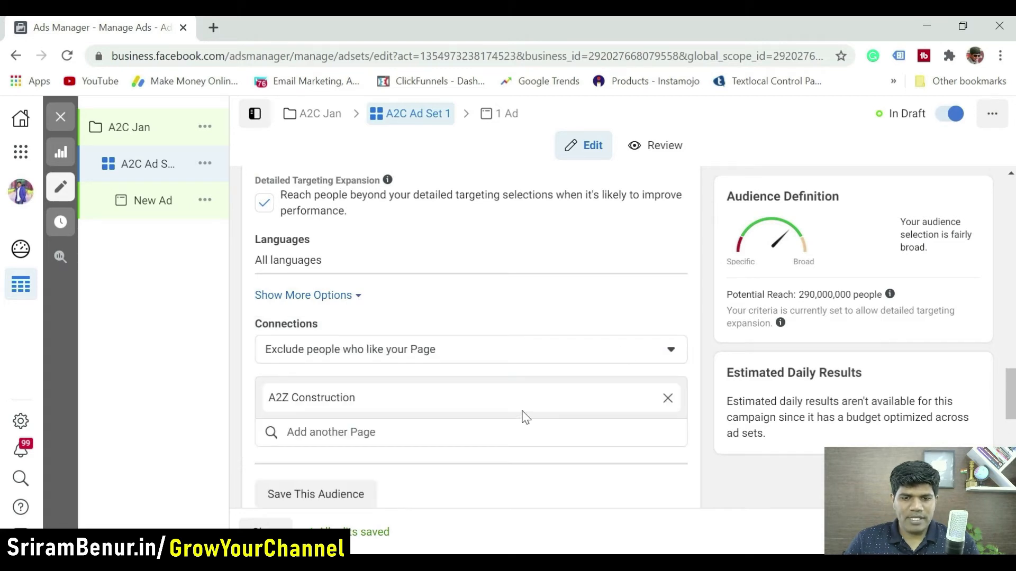
{"action": "left_click", "coordinate": [667, 399]}
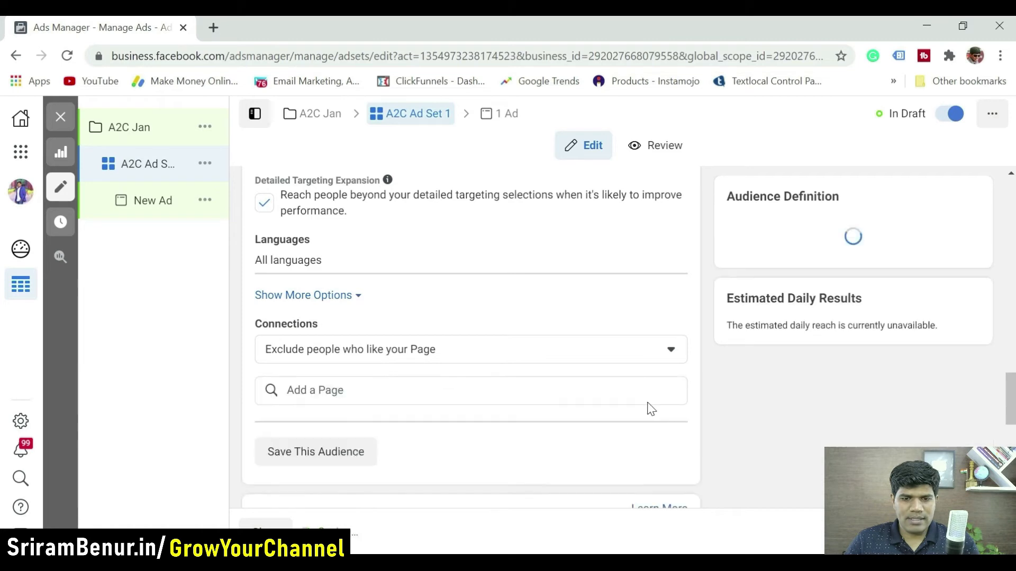
{"action": "left_click", "coordinate": [453, 389]}
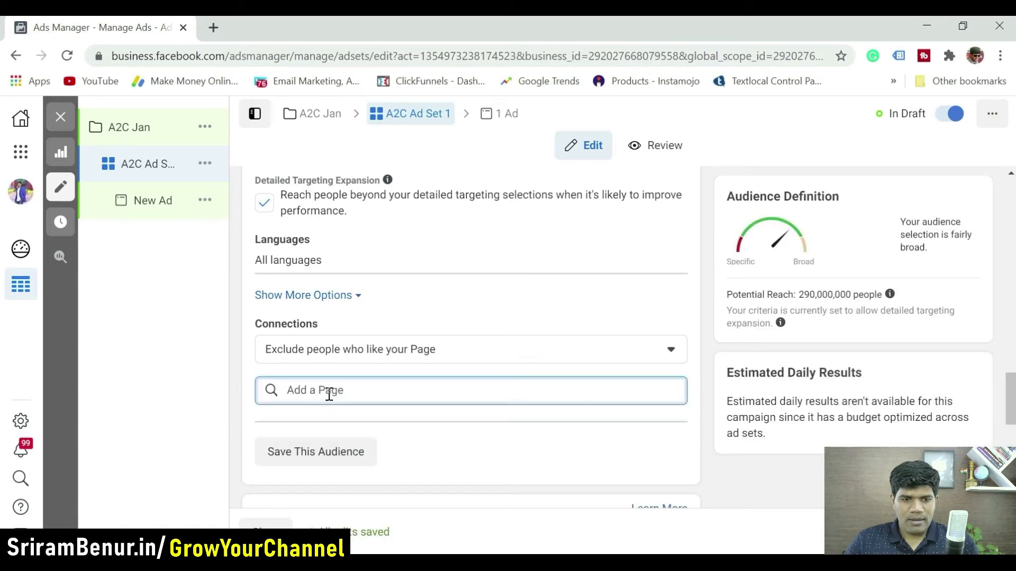
{"action": "type", "text": "a2c"}
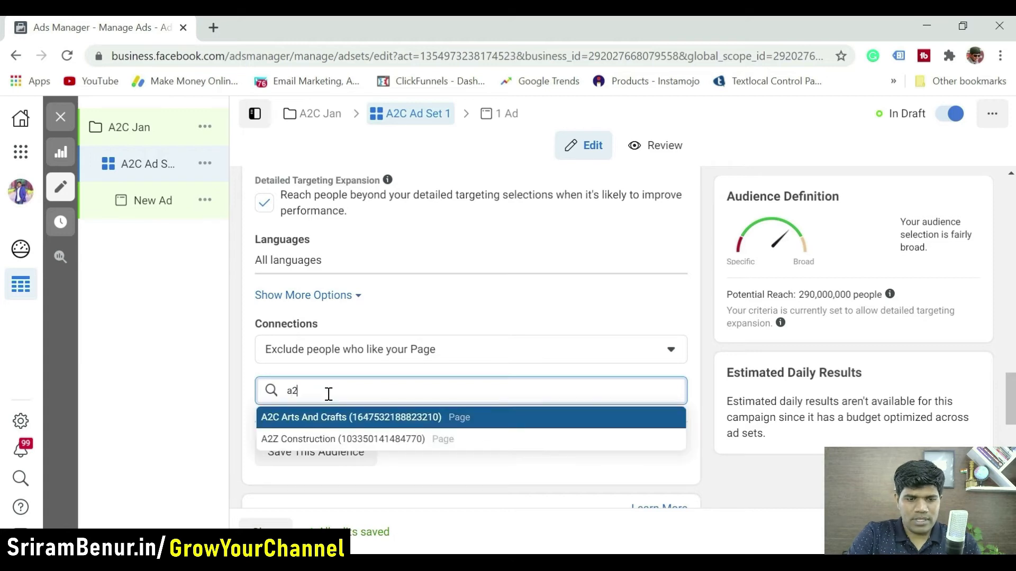
{"action": "left_click", "coordinate": [331, 418]}
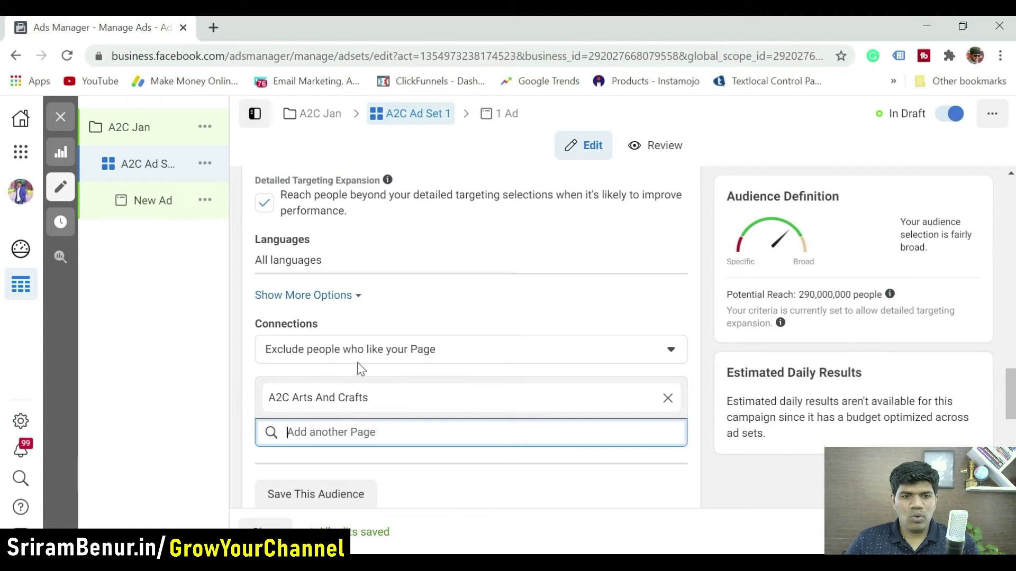
{"action": "left_click", "coordinate": [667, 355]}
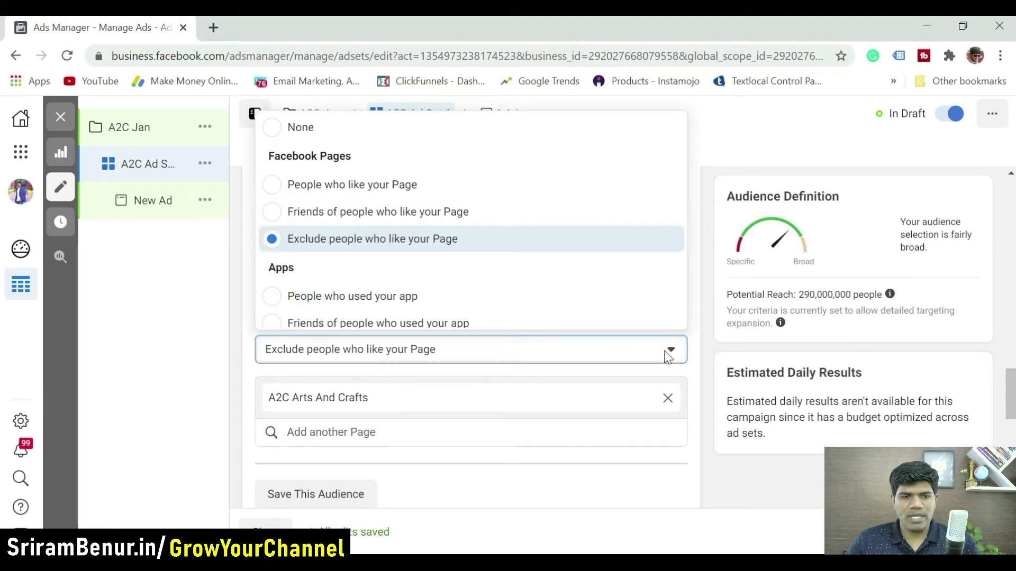
{"action": "left_click", "coordinate": [699, 455]}
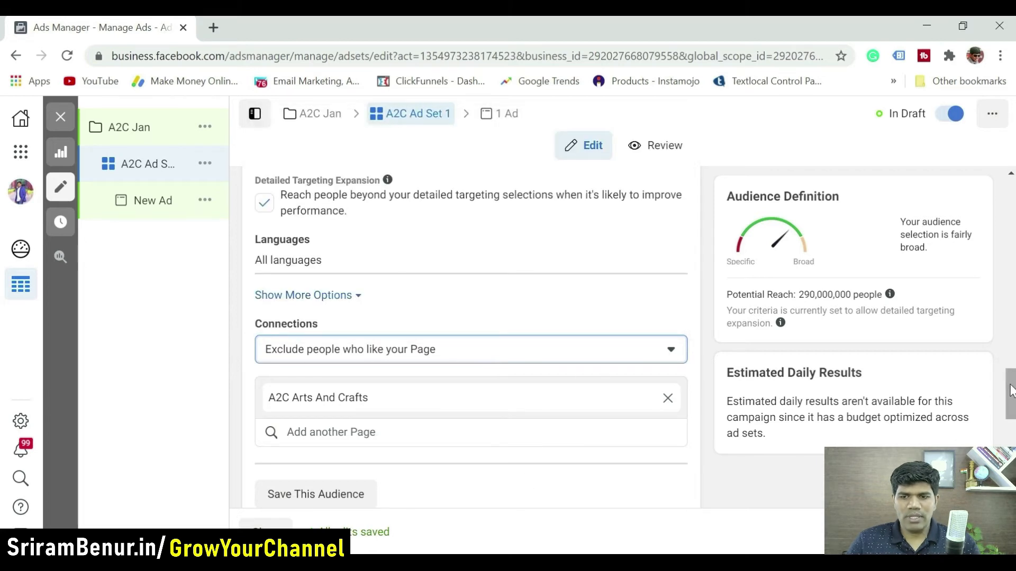
Save the ad set's audience under the name A2CArtsAndCrafts
{"action": "left_click_drag", "start_coordinate": [1012, 391], "coordinate": [1012, 413]}
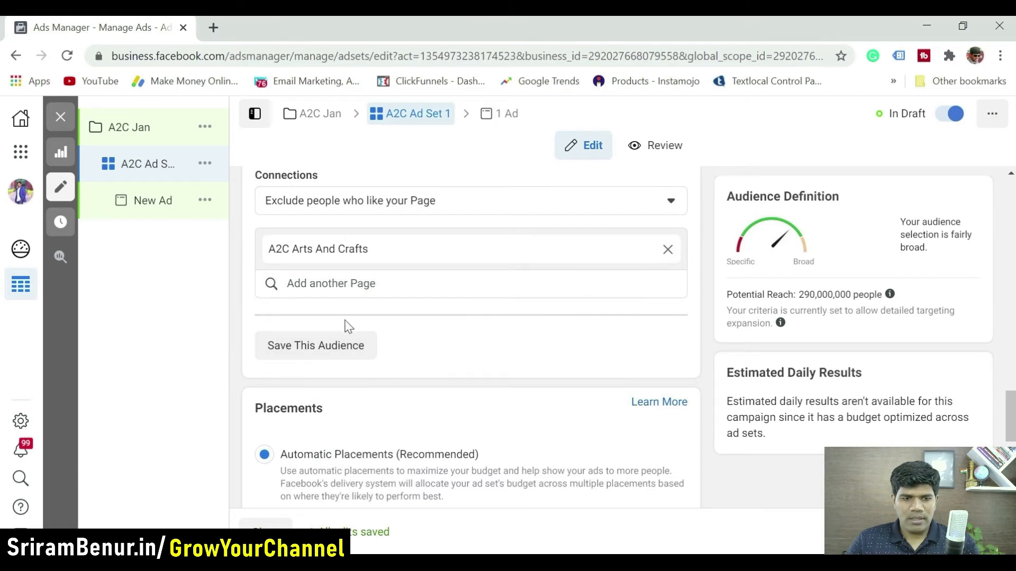
{"action": "left_click", "coordinate": [334, 347]}
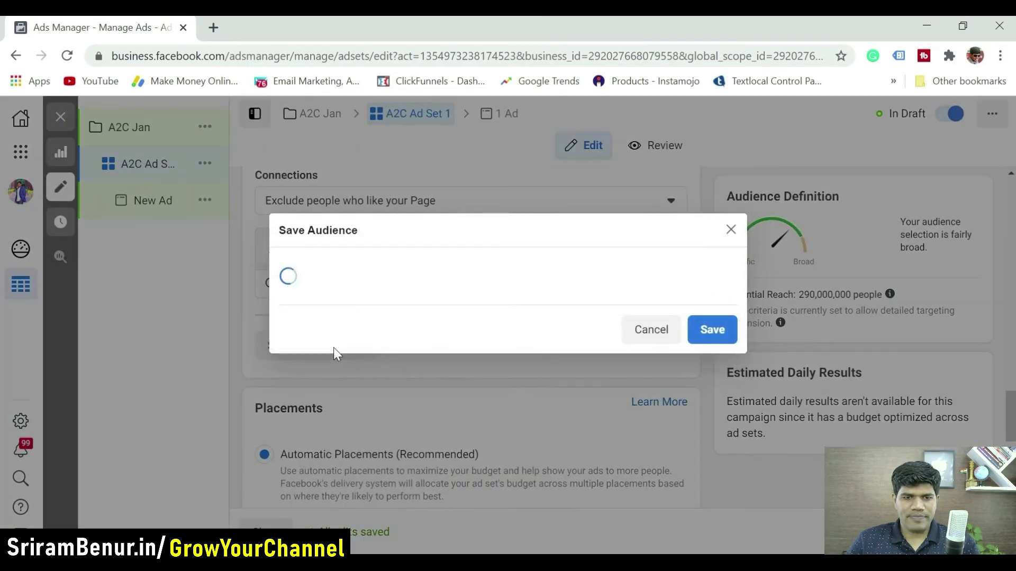
{"action": "left_click", "coordinate": [513, 245]}
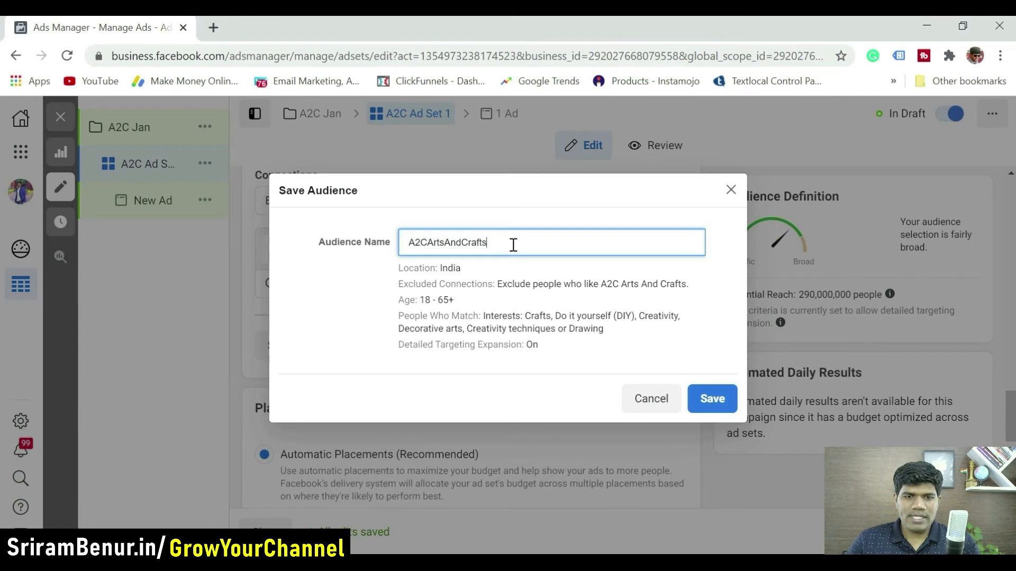